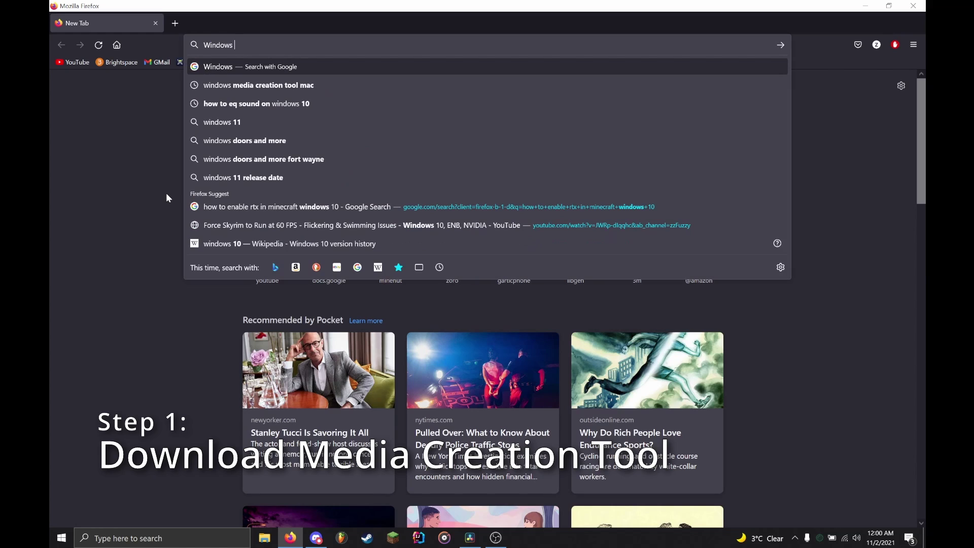
Step: Search the web for "Windows 10 download" and open Microsoft's Download Windows 10 page
text(nload)
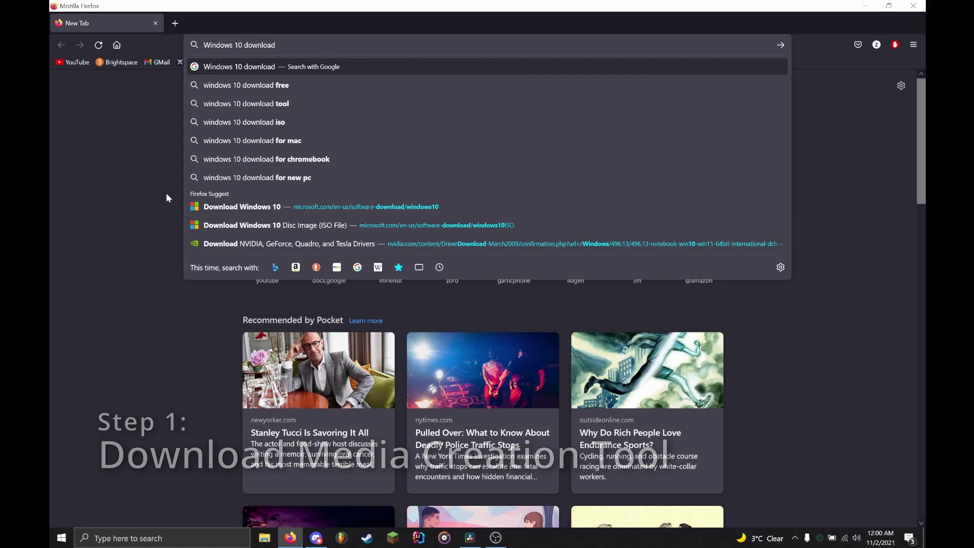
key(Return)
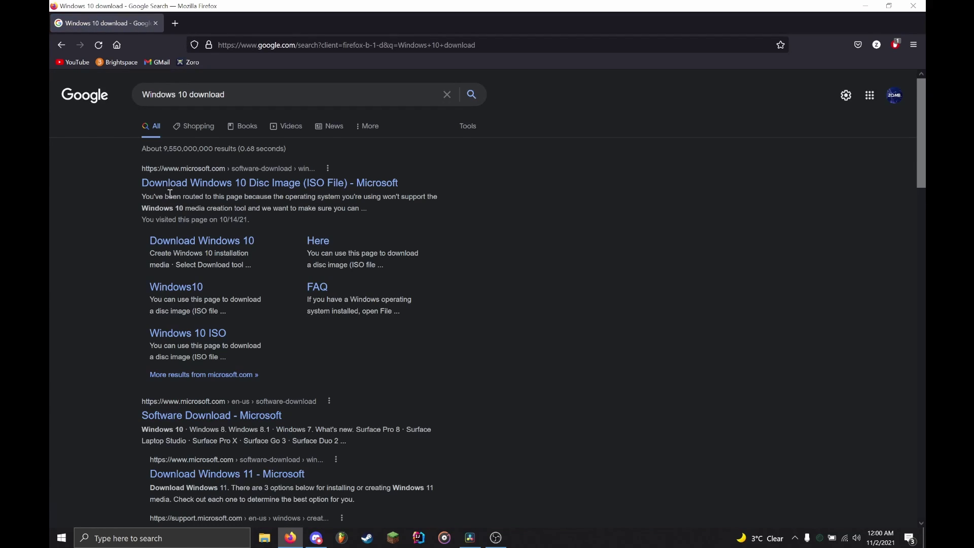
click(205, 185)
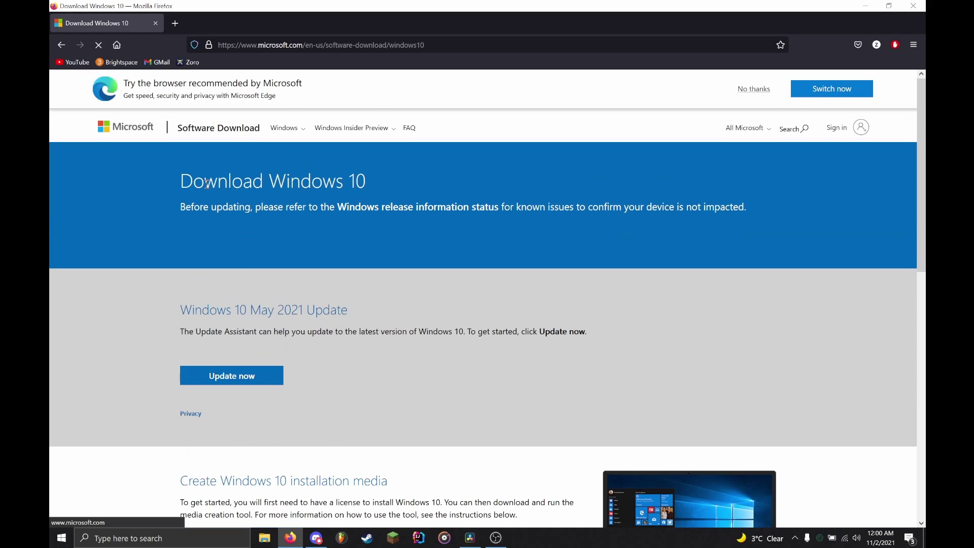
Step: Download the media creation tool offered under Create Windows 10 installation media
scroll(446, 210, down, 4)
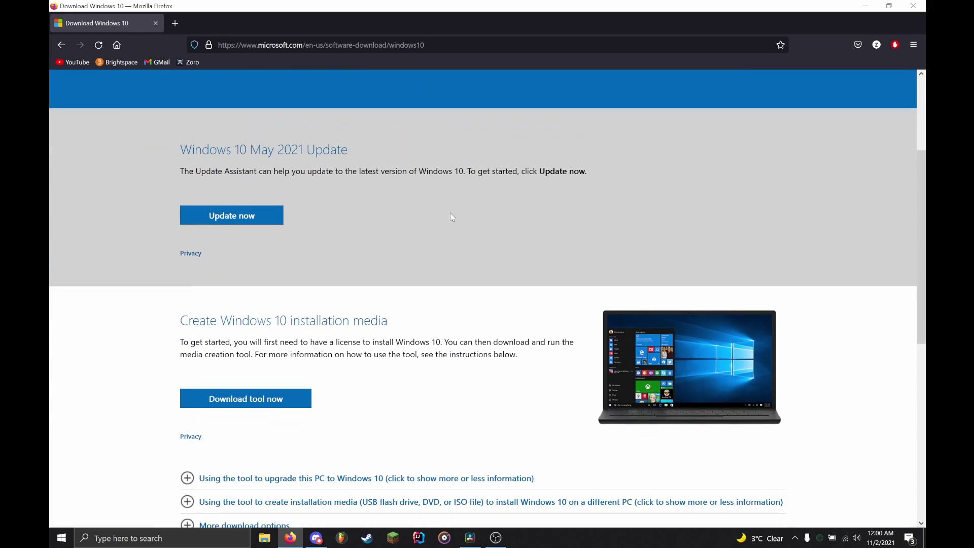
scroll(452, 222, down, 1)
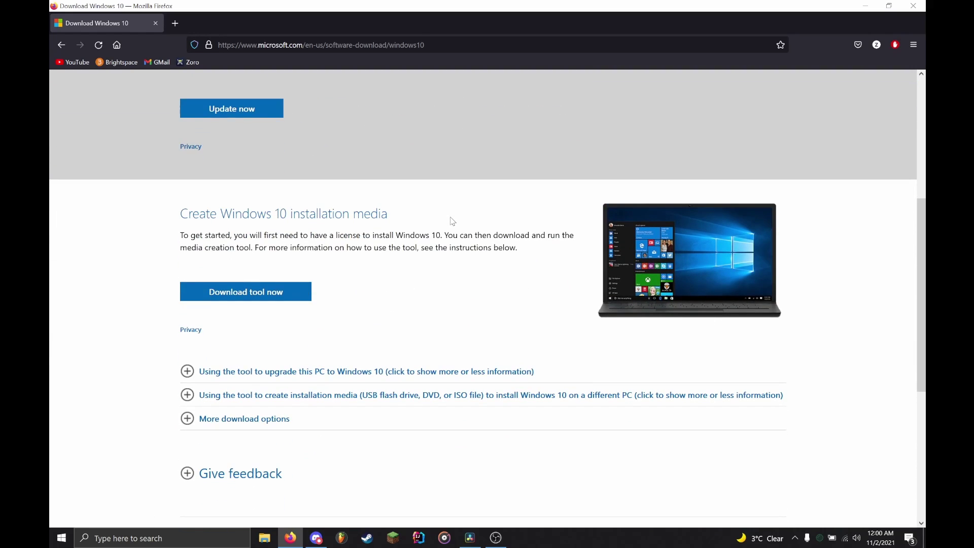
drag(387, 215, 179, 214)
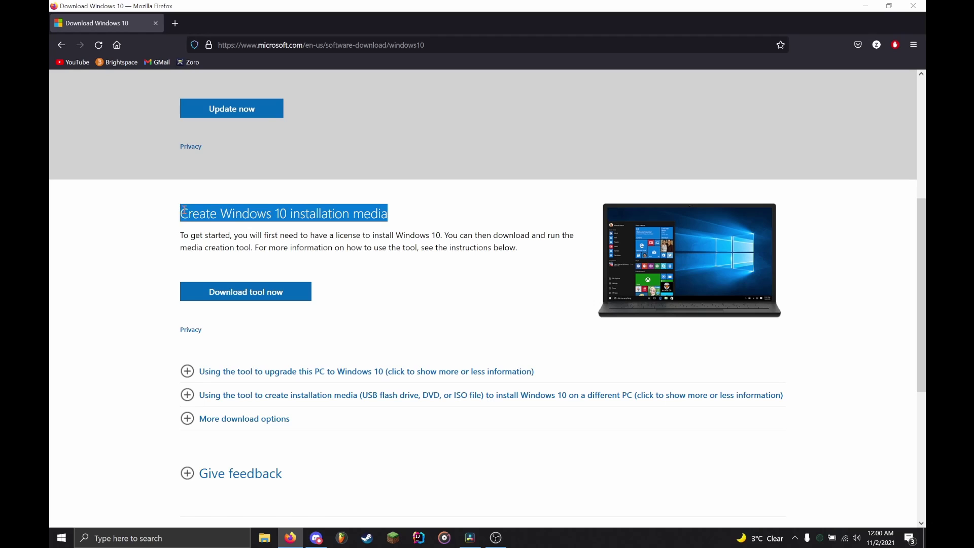
click(179, 269)
click(259, 301)
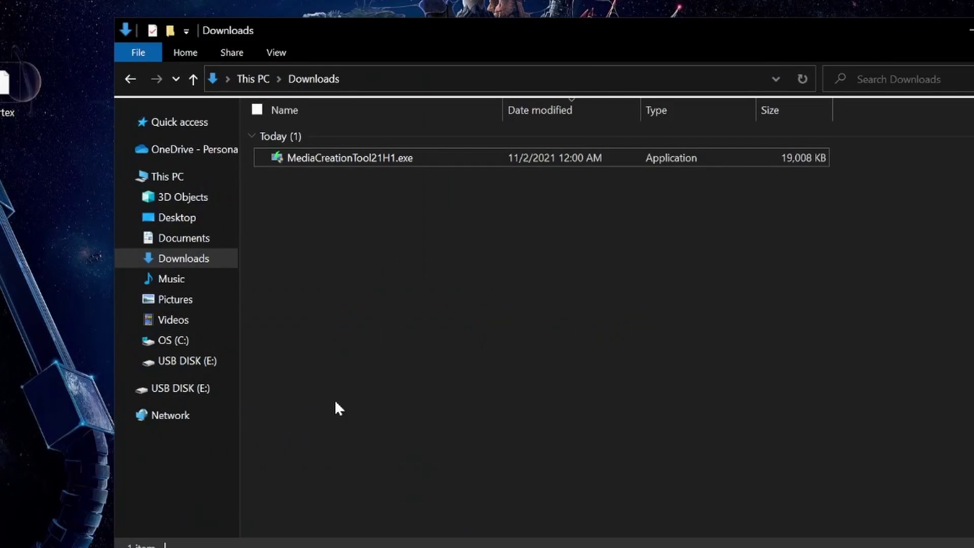
Step: Run MediaCreationTool21H1.exe from the Downloads folder and accept its license terms
click(377, 161)
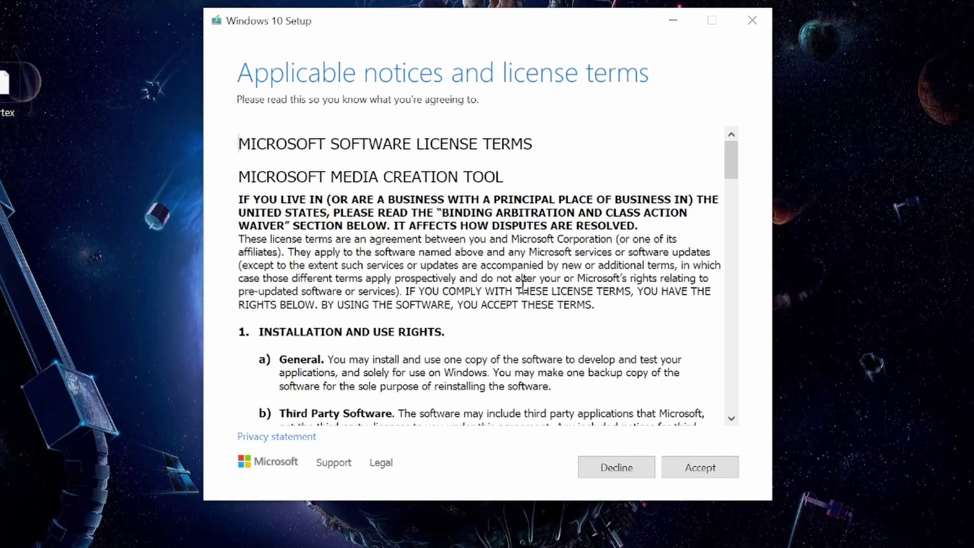
drag(731, 175, 693, 418)
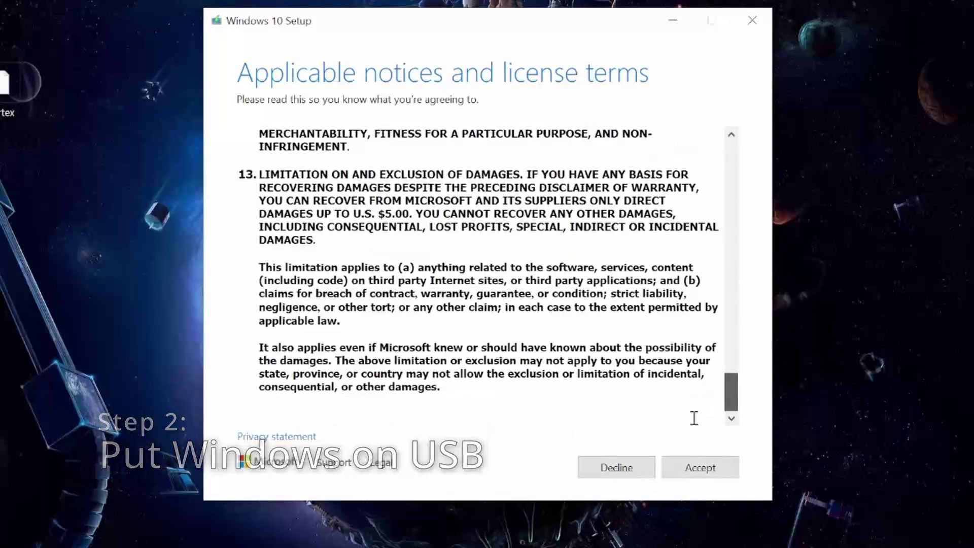
click(695, 467)
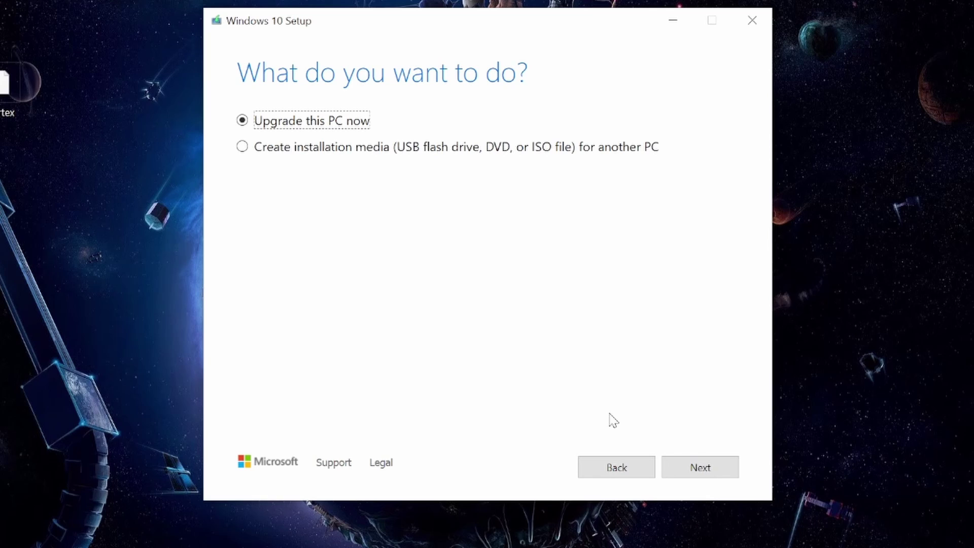
Step: Choose to create installation media for another PC on a USB flash drive, using the recommended language, edition and architecture
click(241, 147)
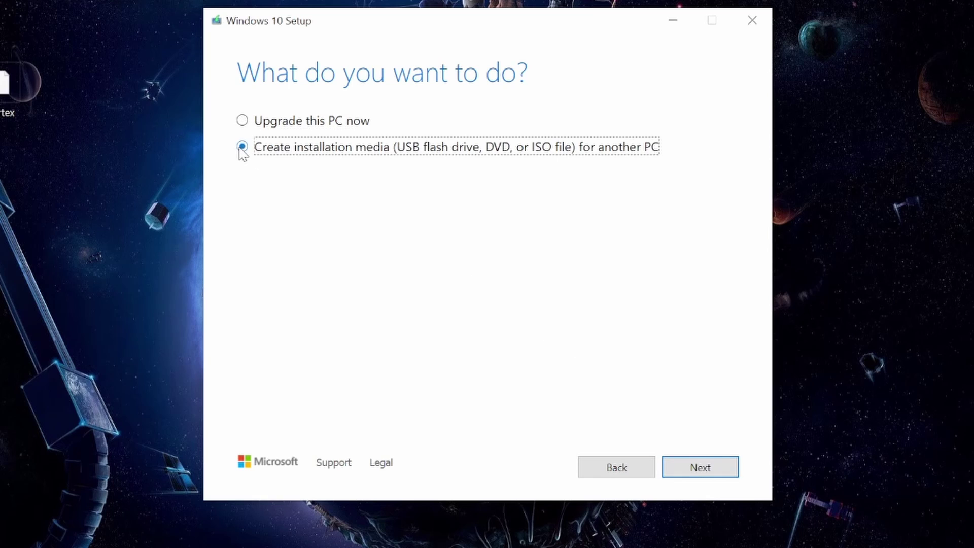
click(670, 475)
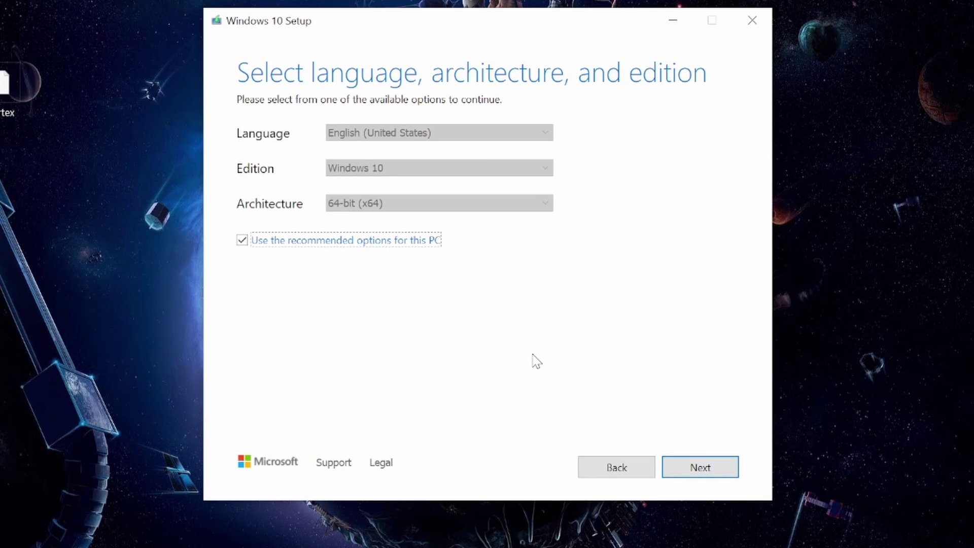
click(678, 472)
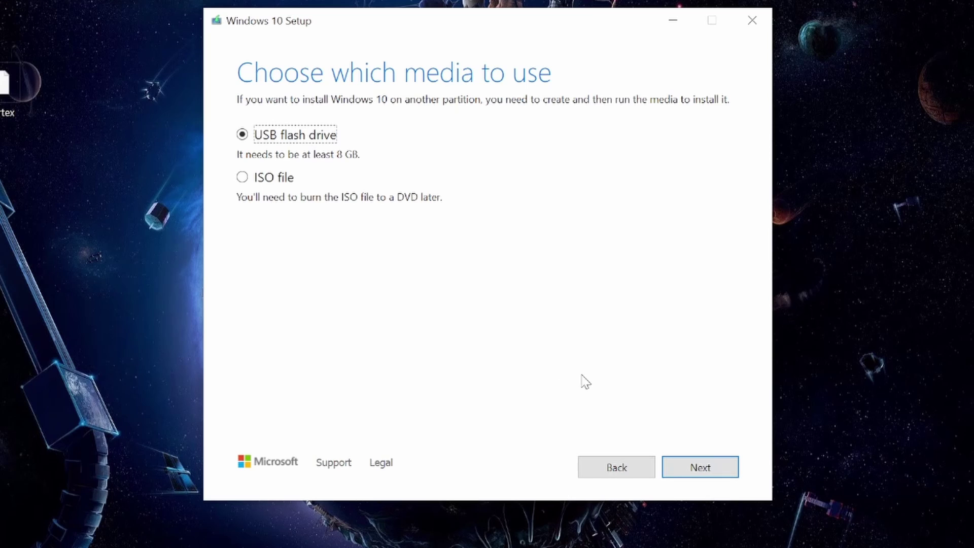
click(680, 458)
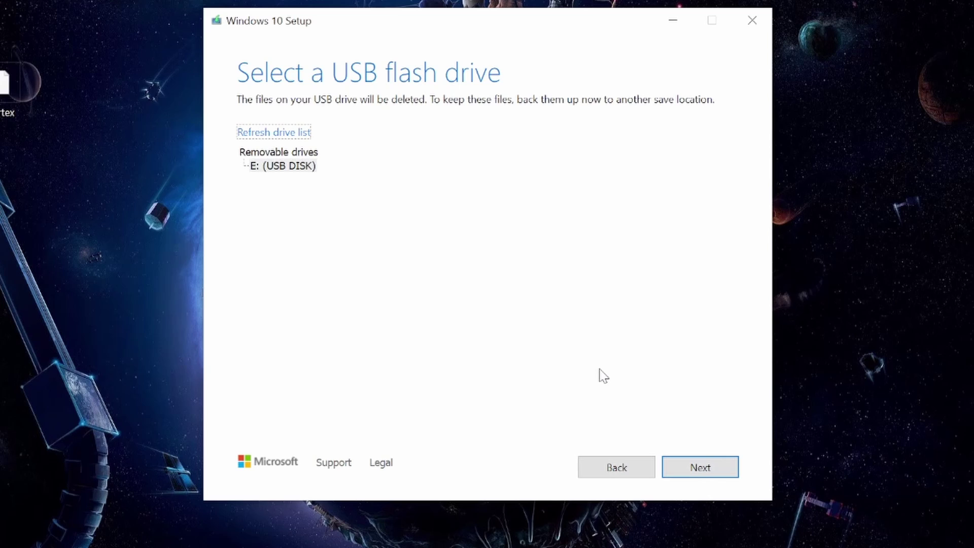
Step: Write the Windows 10 installation media to drive E: (USB DISK) and finish the setup tool
click(291, 168)
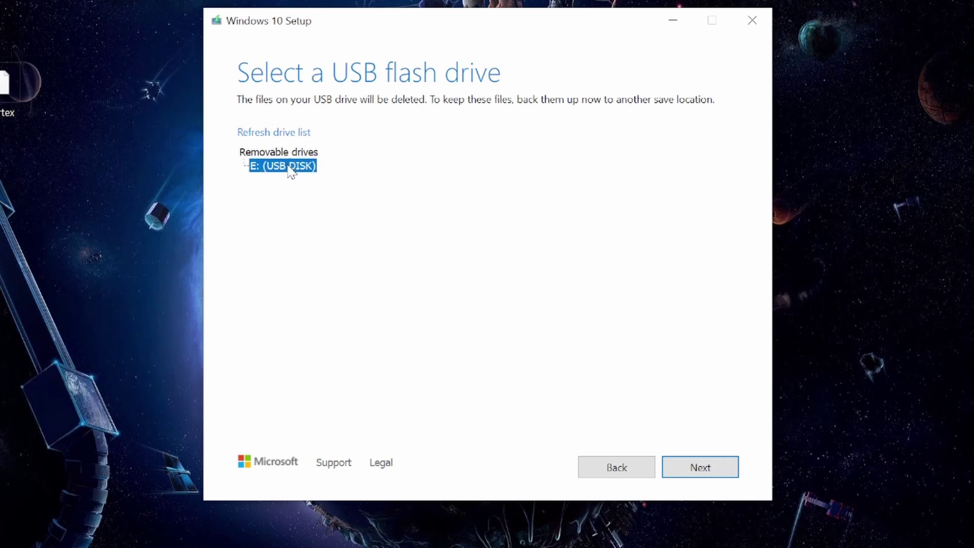
click(673, 464)
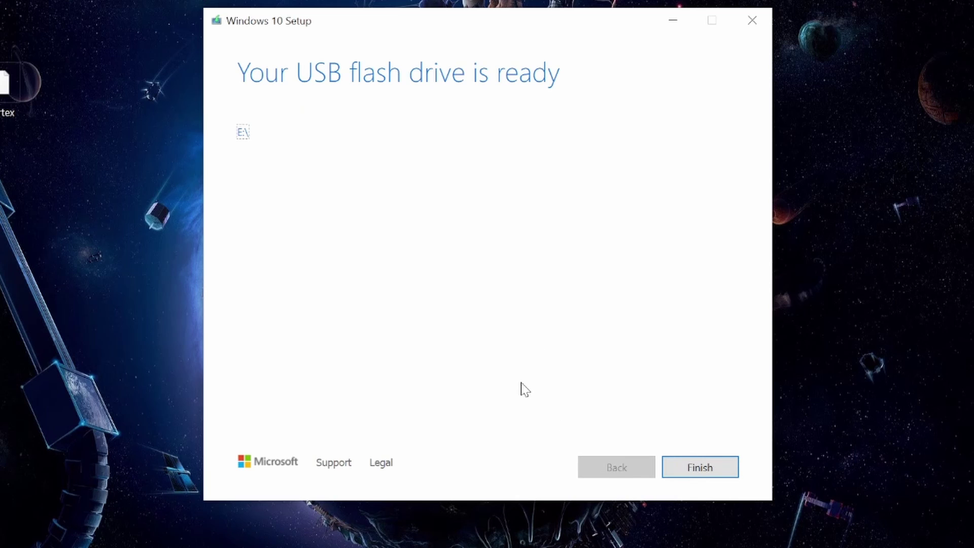
click(701, 469)
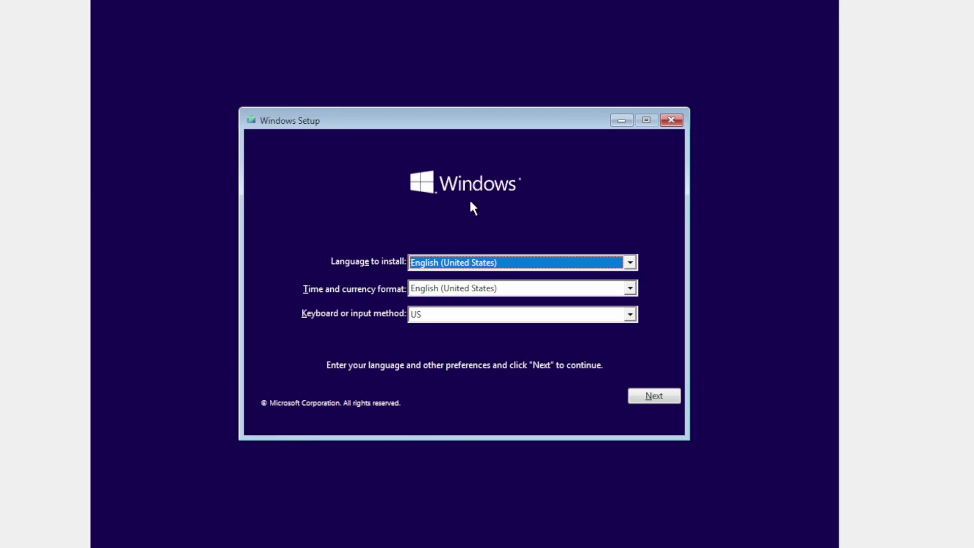
Step: Start installing Windows in English (United States) without a product key, choosing the Windows 10 Home x64 edition
click(659, 397)
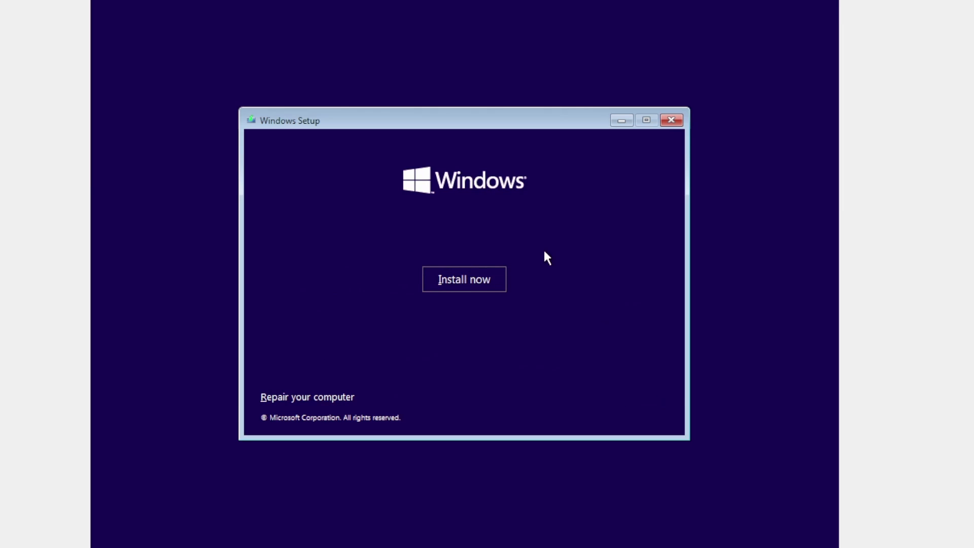
click(451, 280)
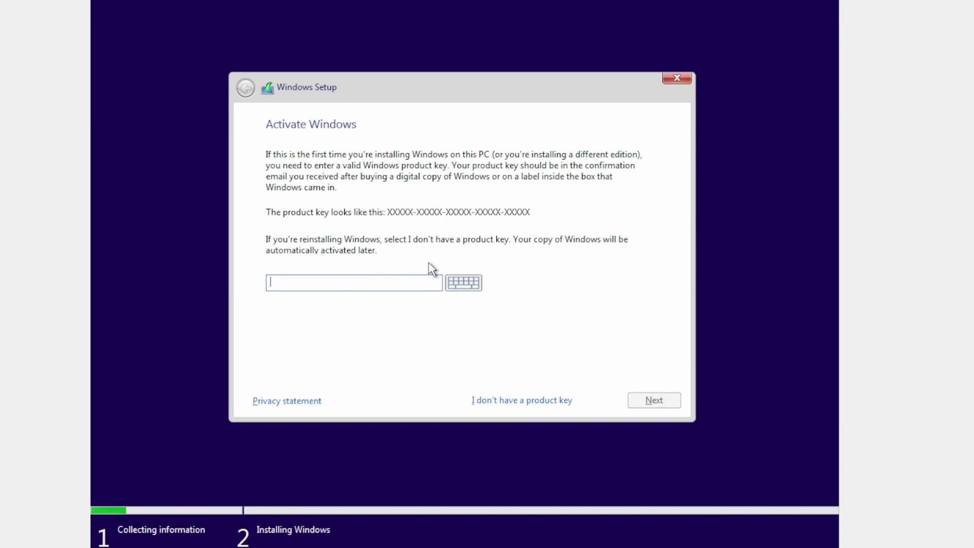
click(498, 403)
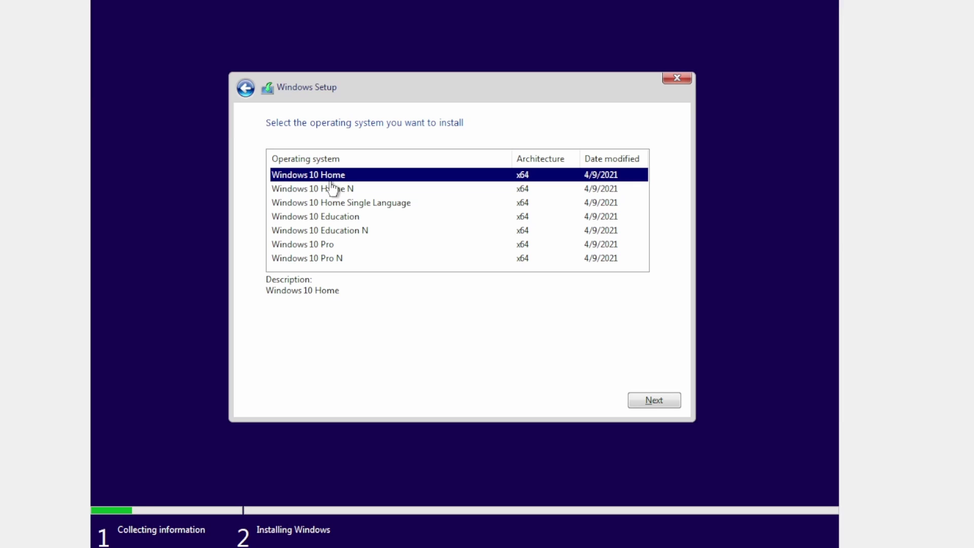
click(653, 401)
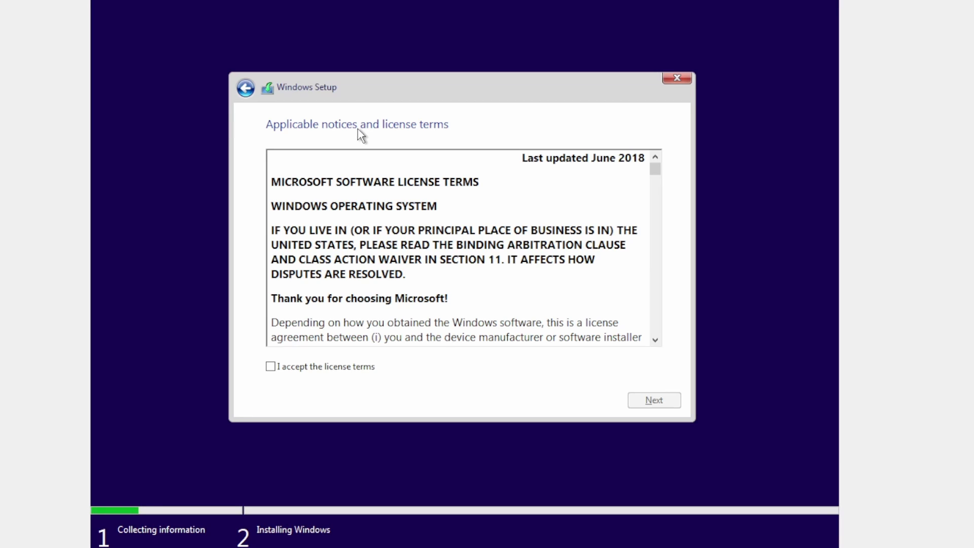
Step: Go through the Windows license terms, accept them and continue to the installation type
scroll(654, 182, down, 10)
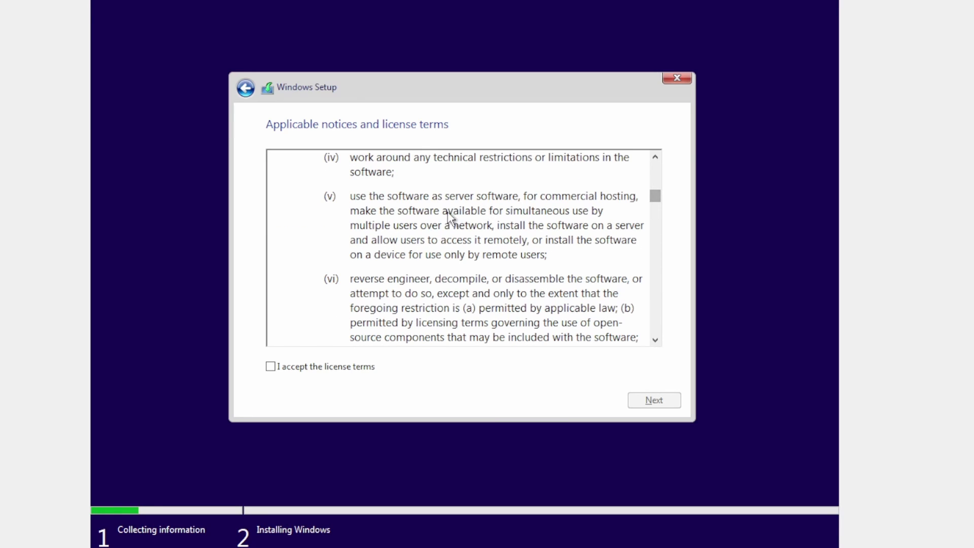
scroll(450, 215, down, 4)
scroll(450, 222, down, 4)
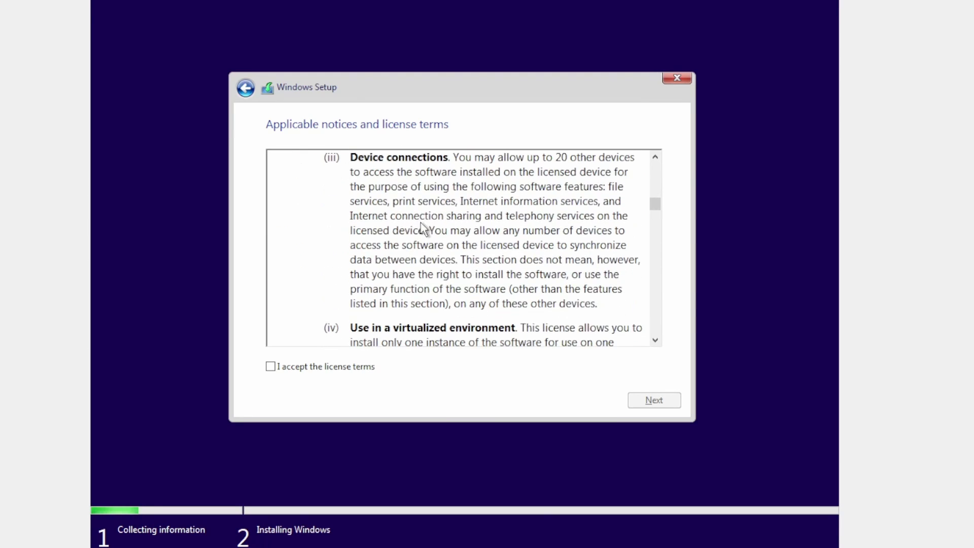
click(271, 366)
click(656, 404)
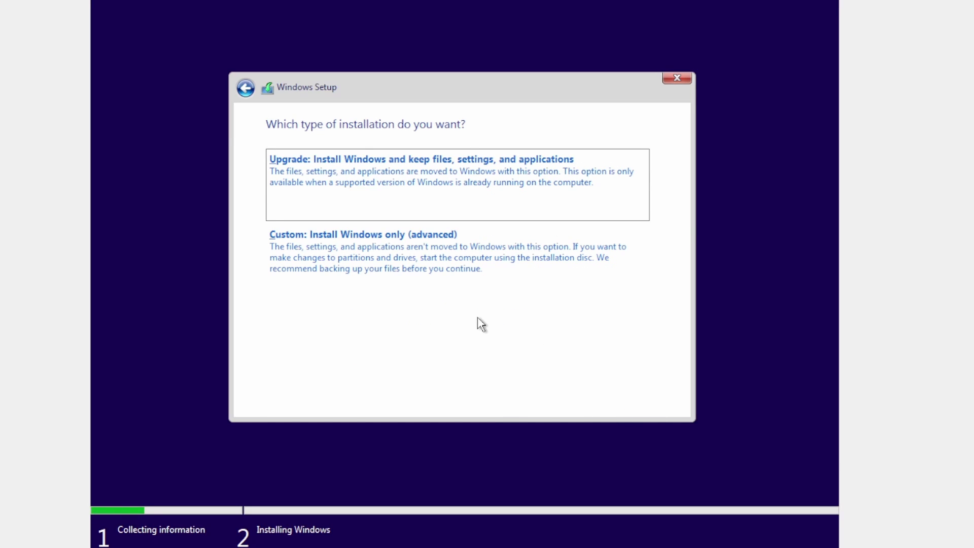
Step: Run a custom installation onto Drive 0 Partition 2, allowing Windows to create additional partitions for system files
click(293, 259)
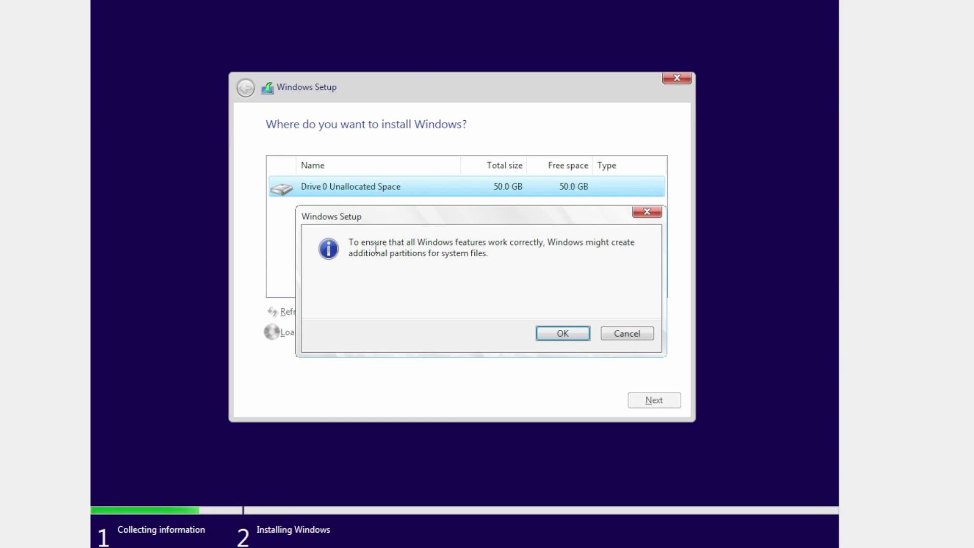
click(550, 336)
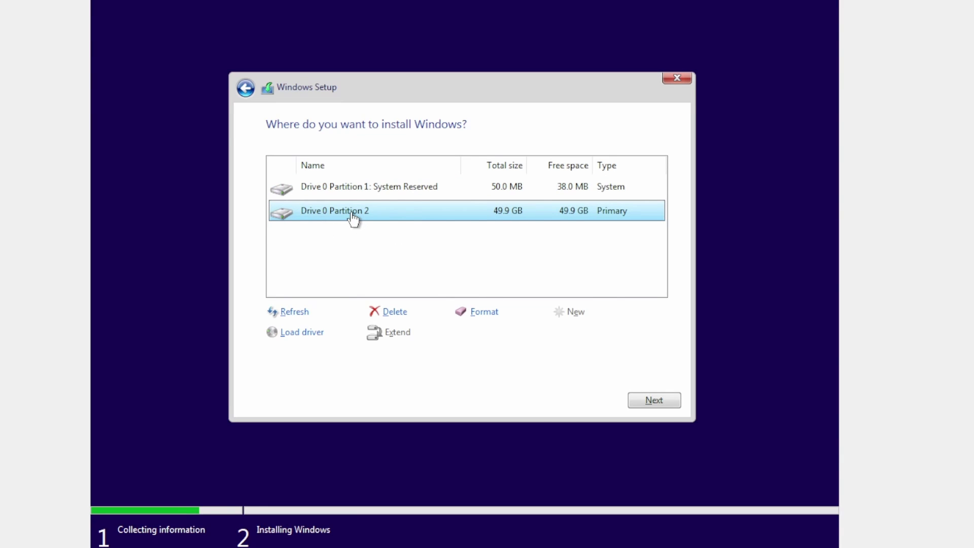
click(654, 400)
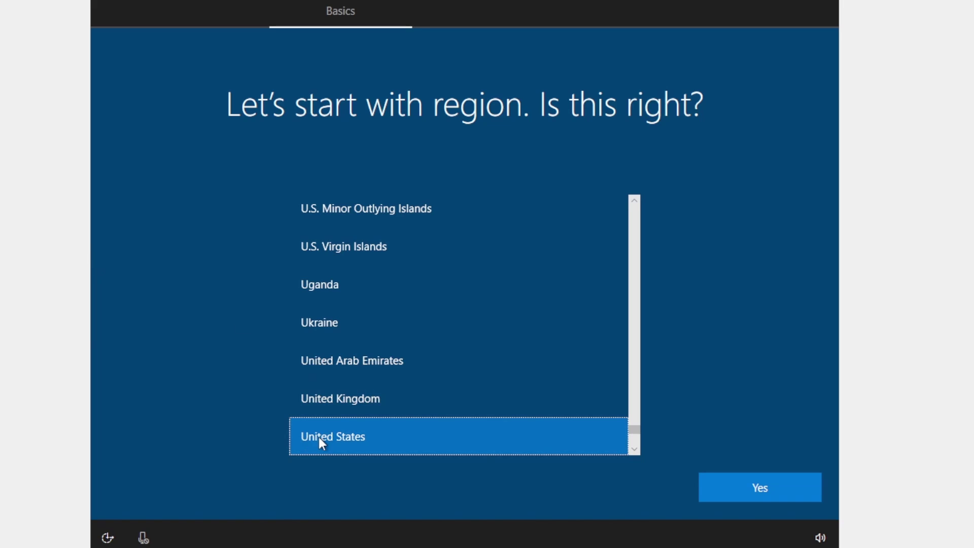
Step: Confirm United States as the region in the first-run setup and continue
click(760, 487)
click(759, 487)
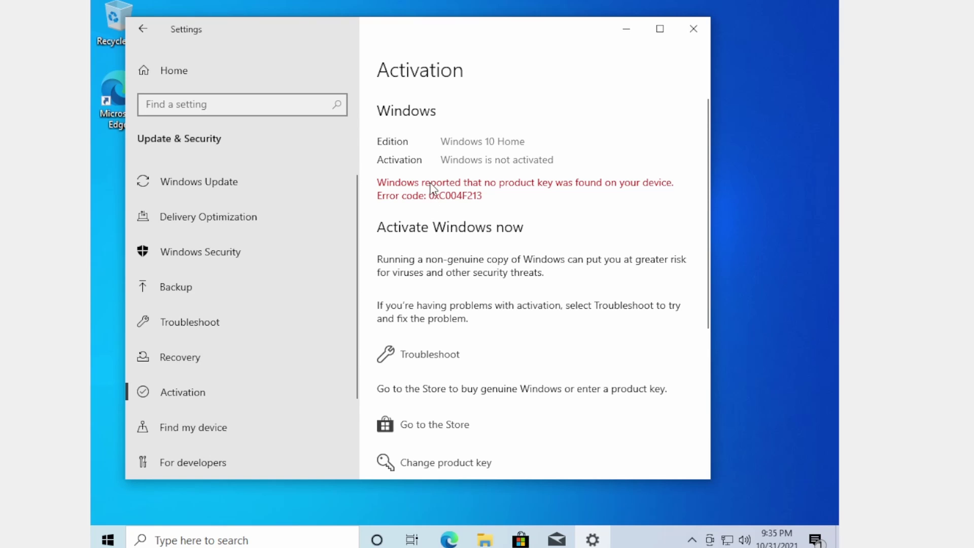
Step: Open the product key change dialog from the Windows activation settings
scroll(430, 188, down, 2)
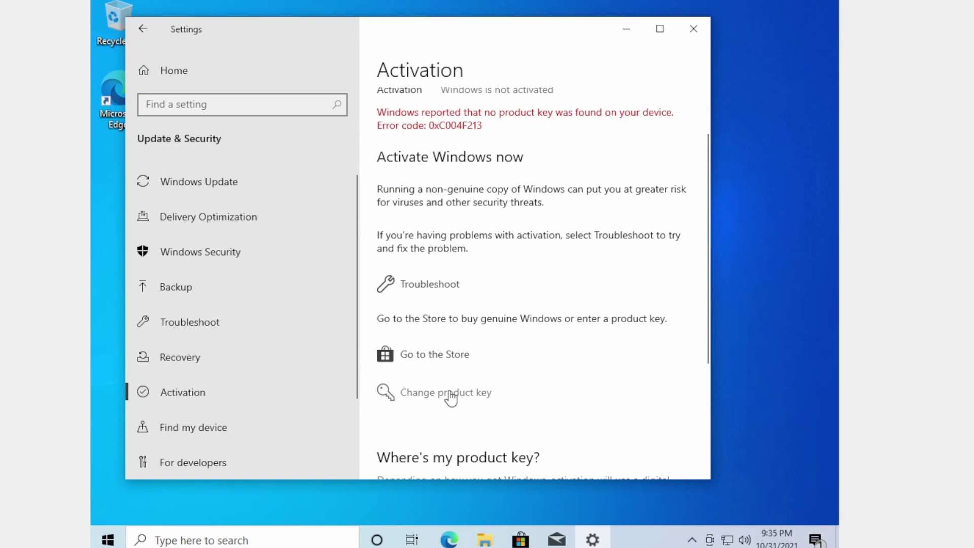
click(446, 393)
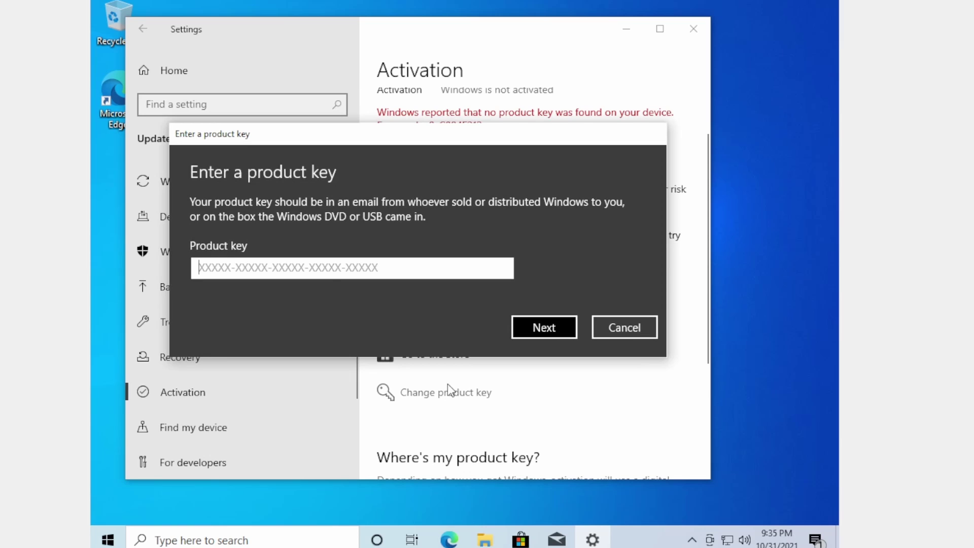